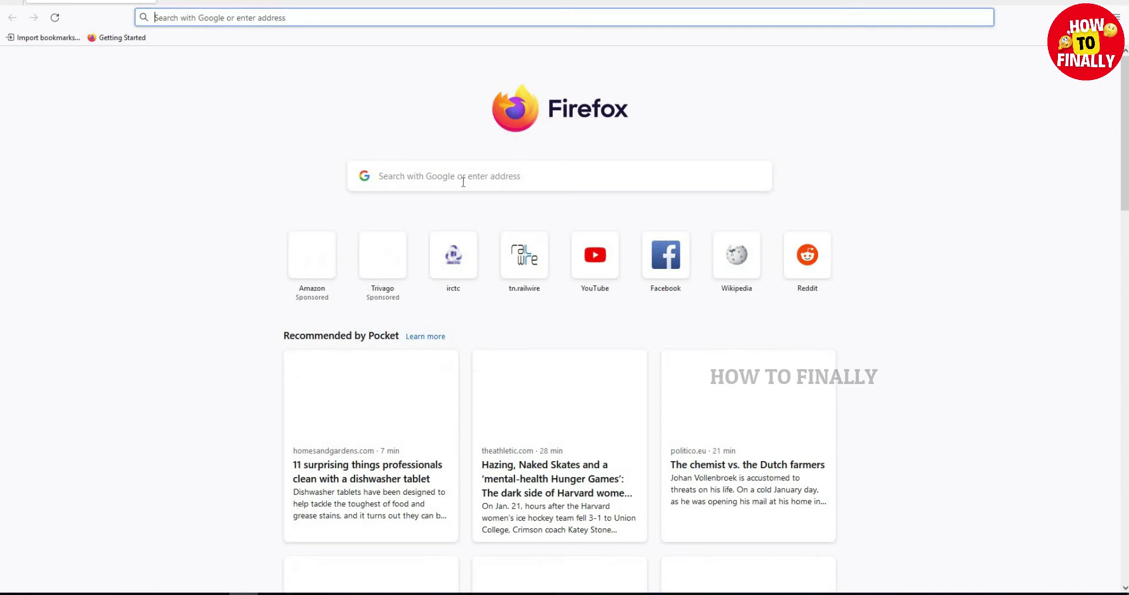
Search Google for 'tnesevai' and open the TNeGA e-Sevai site (tnesevai.tn.gov.in) result
type("tnesev")
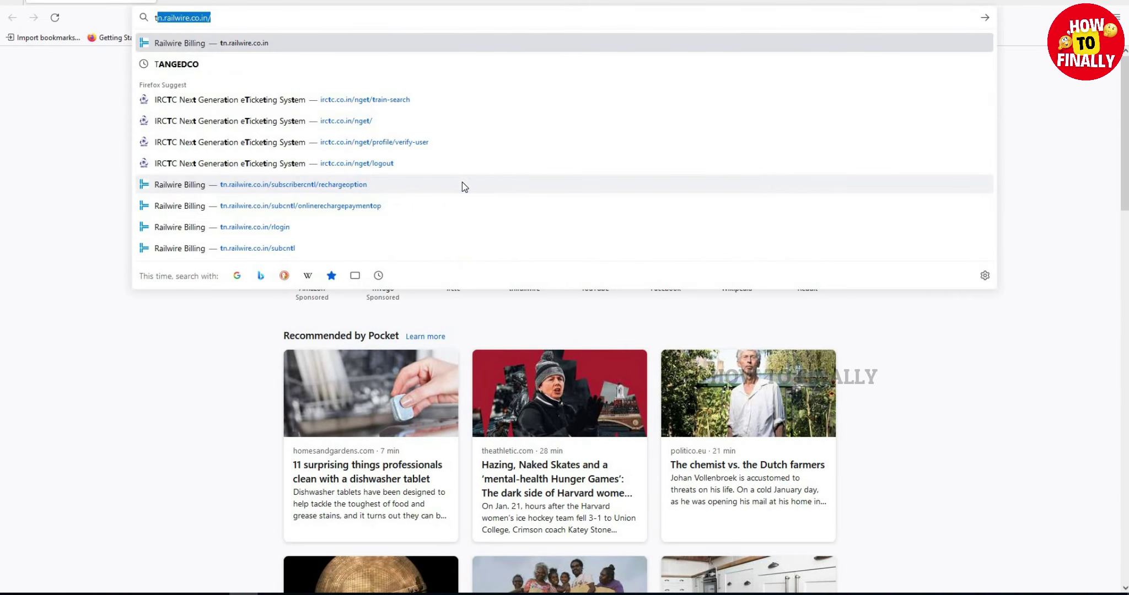
type("ai")
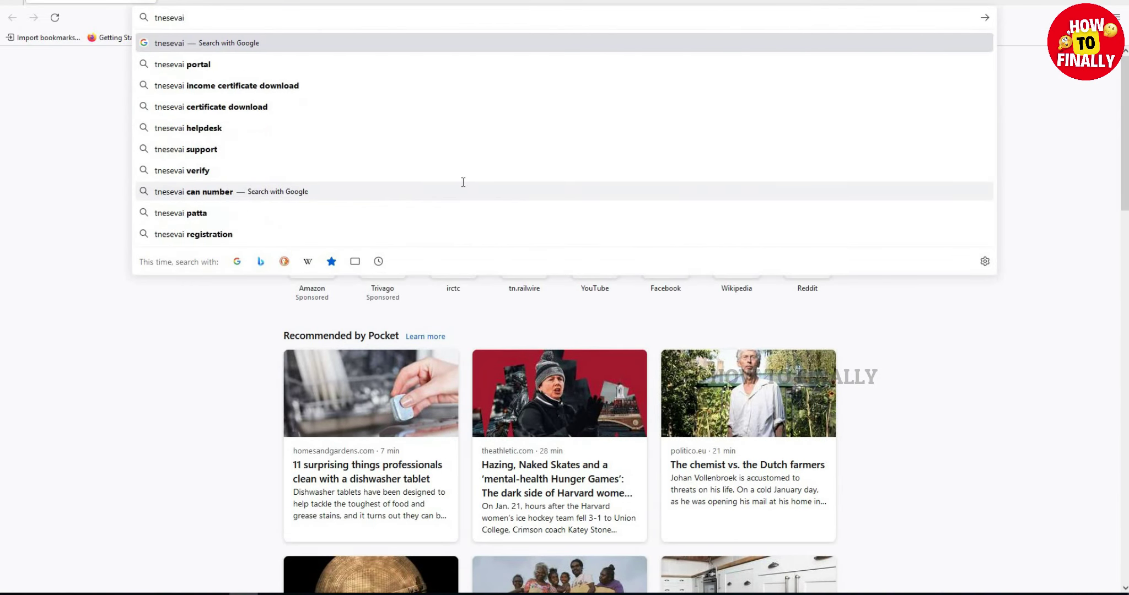
key("Return")
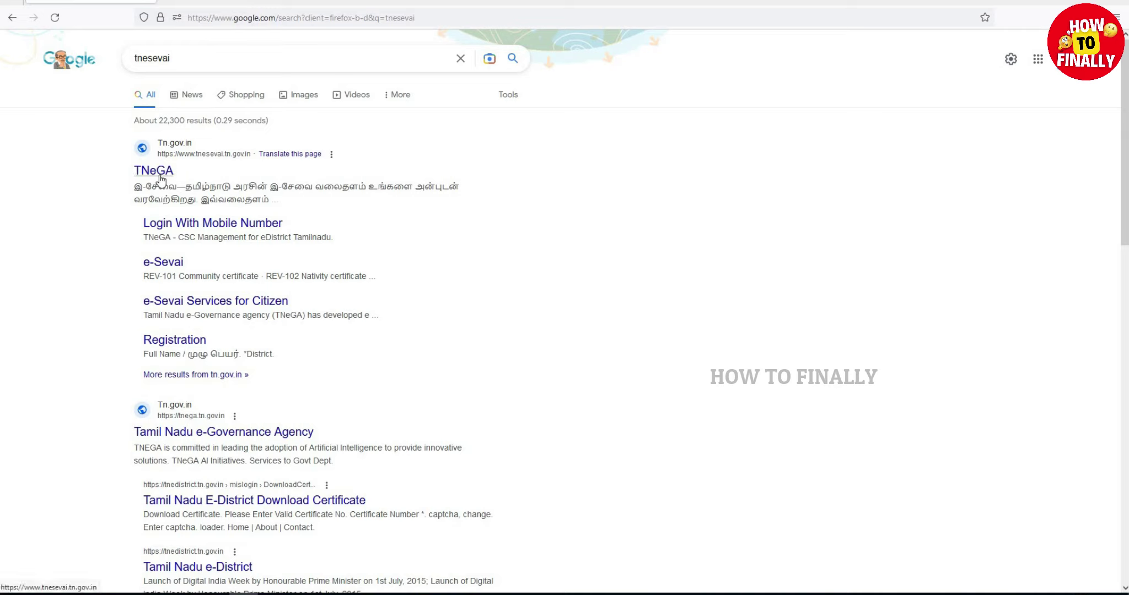
left_click(160, 177)
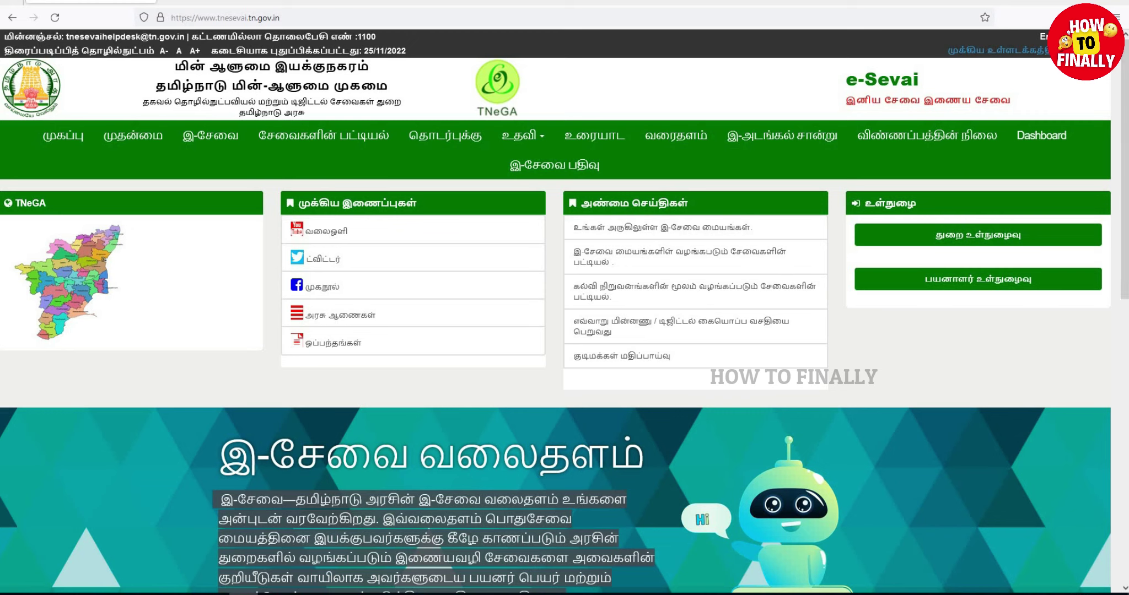
Switch the portal to English and open the e-Sevai Registration scheme page
left_click(1043, 36)
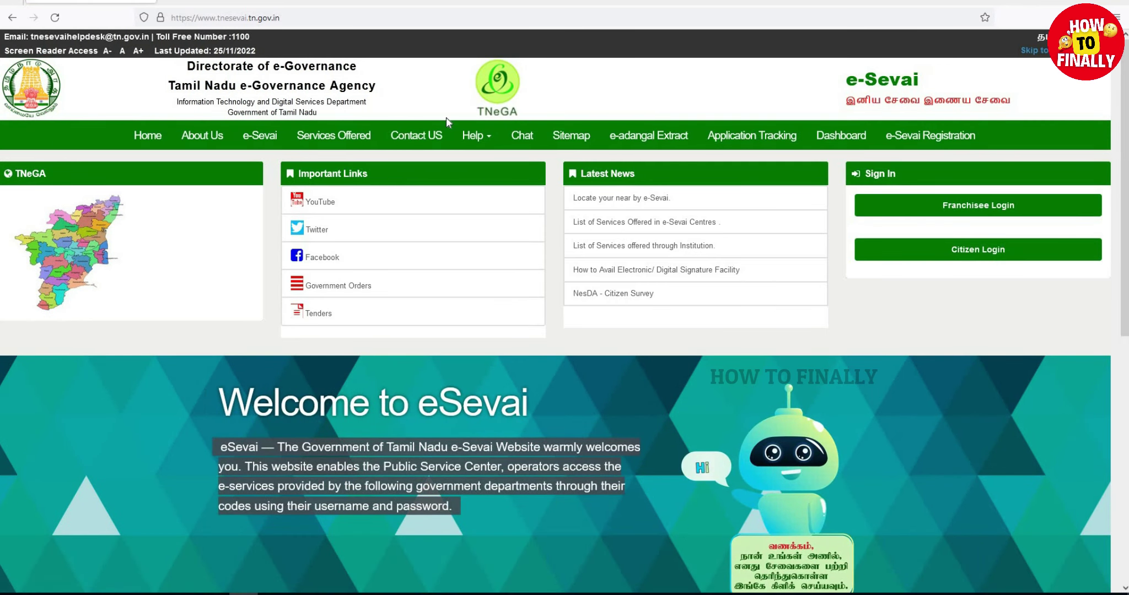
left_click(937, 137)
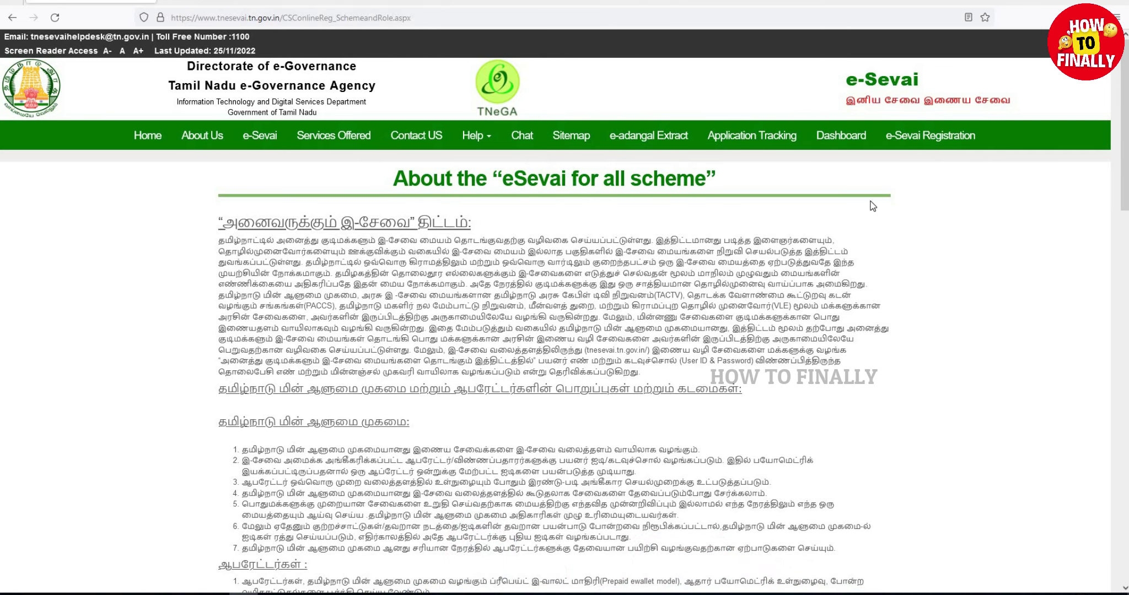
scroll(873, 206, "down", 2)
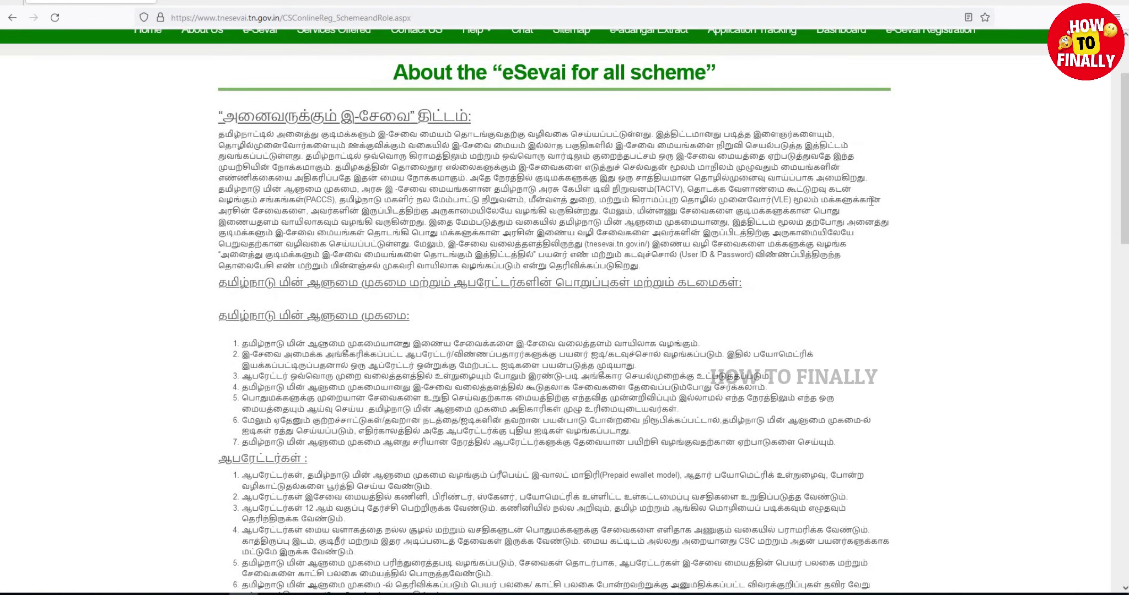
scroll(871, 201, "up", 1)
Start the e-Sevai centre application using the 'Click here to Apply..' link at the page bottom
scroll(873, 206, "down", 3)
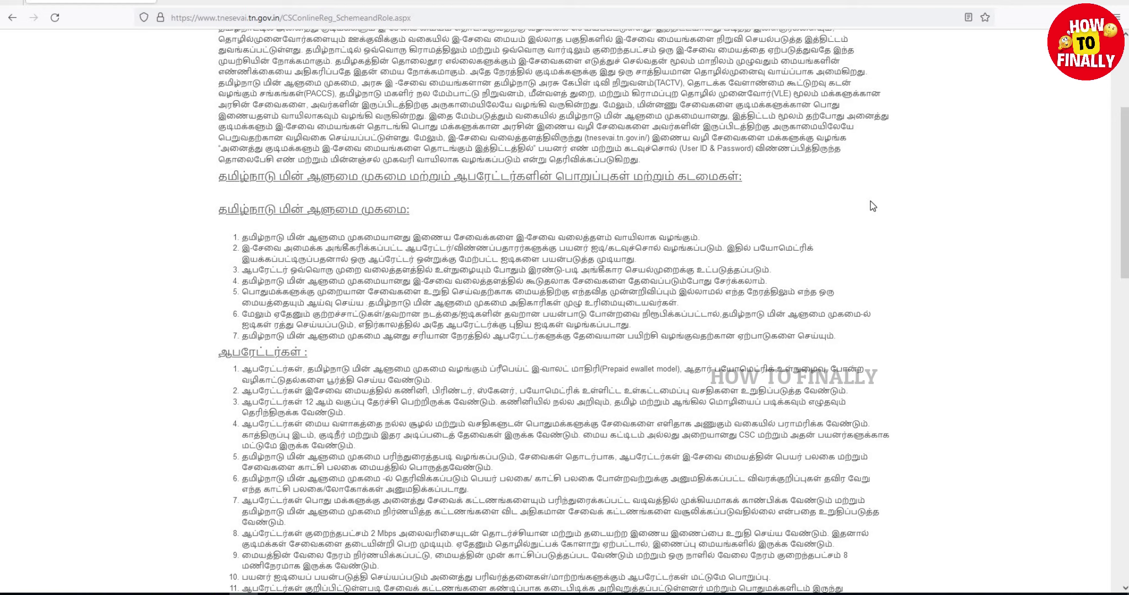
scroll(868, 203, "down", 12)
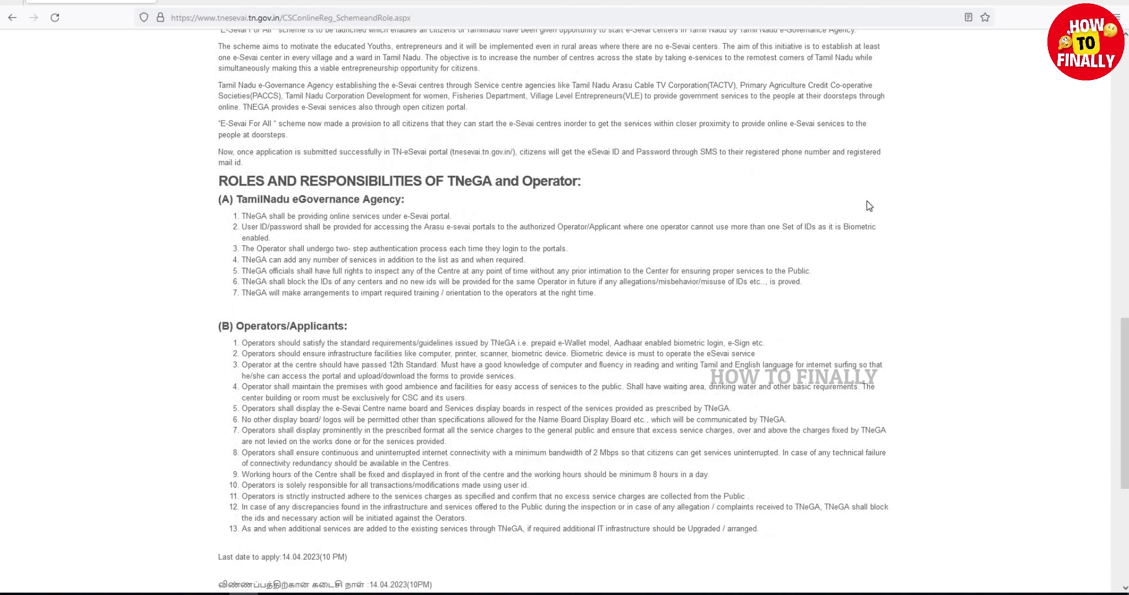
scroll(867, 206, "down", 2)
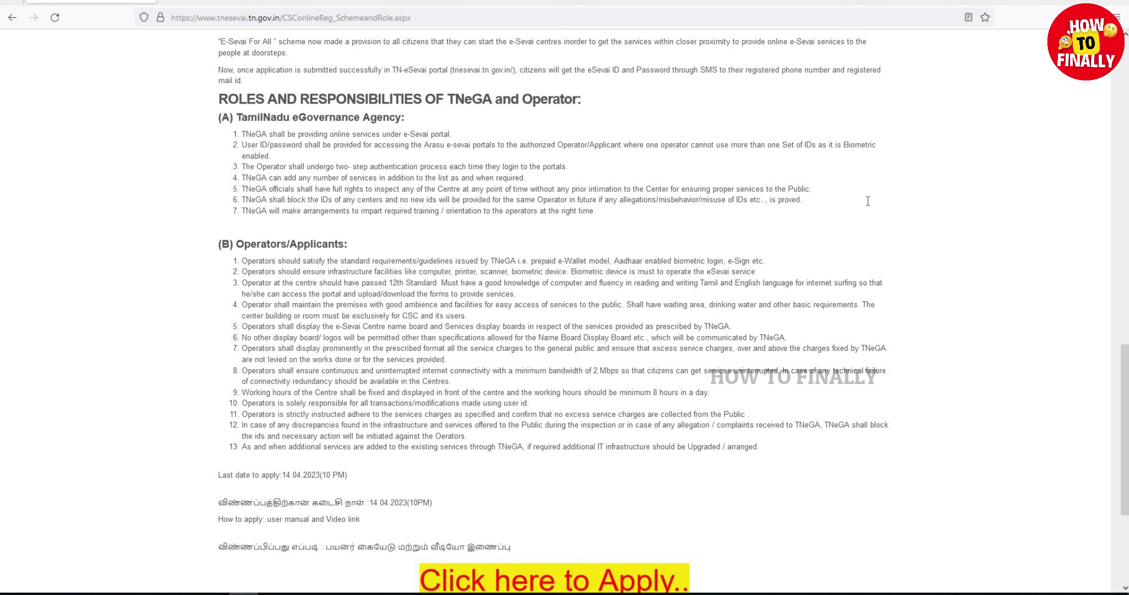
scroll(868, 201, "down", 3)
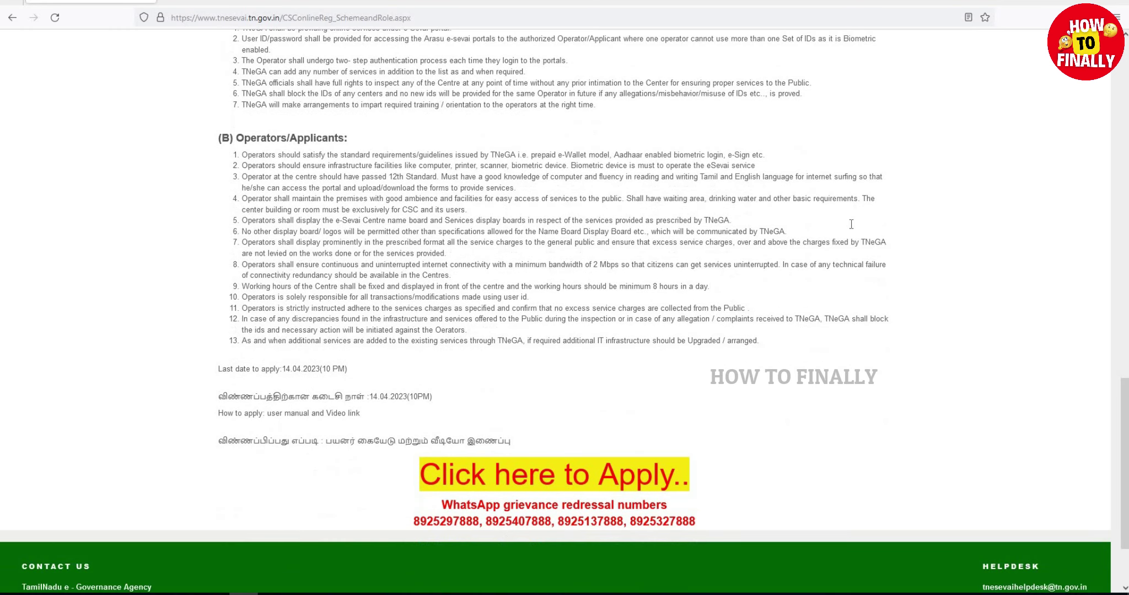
scroll(711, 422, "down", 1)
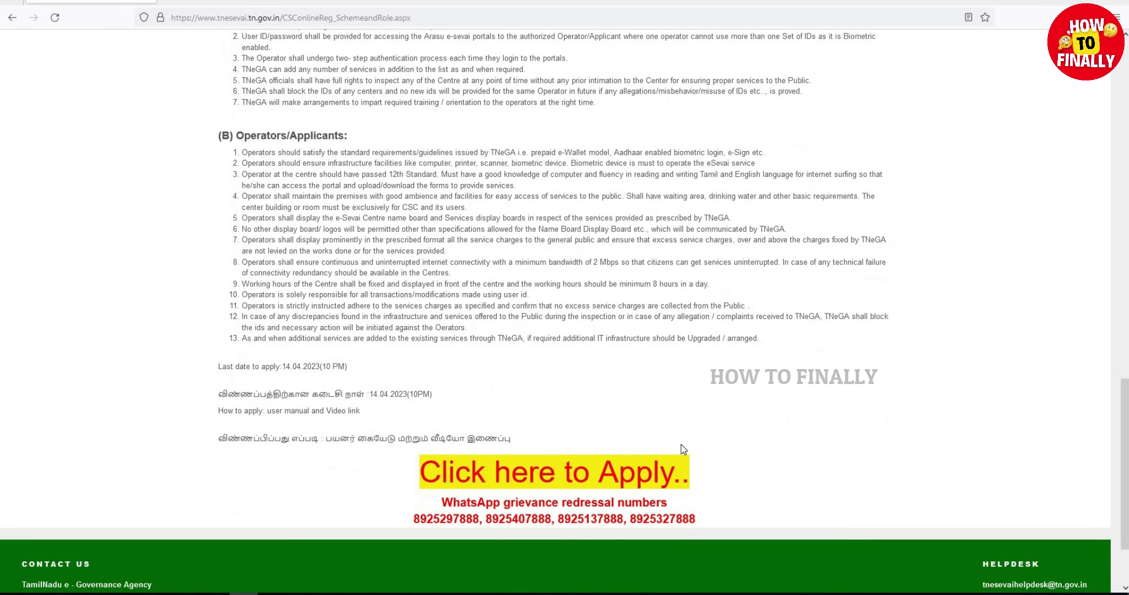
scroll(681, 445, "down", 2)
scroll(770, 371, "up", 2)
scroll(771, 371, "down", 2)
left_click(594, 426)
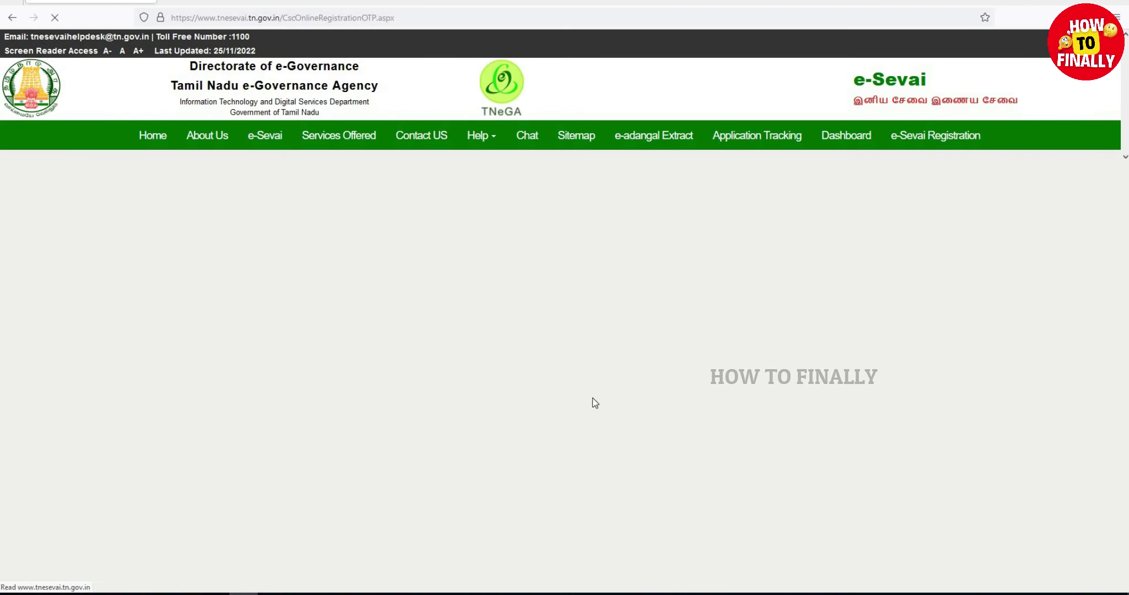
Enter the mobile number, generate an OTP, and verify the received code to open Applicant Details
left_click(518, 234)
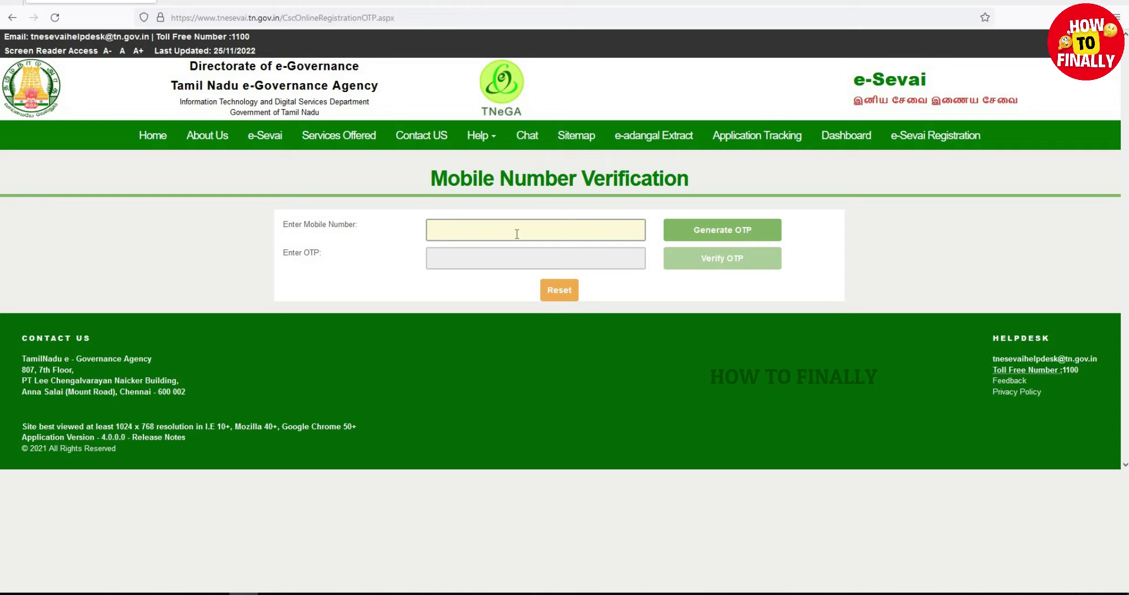
left_click(721, 229)
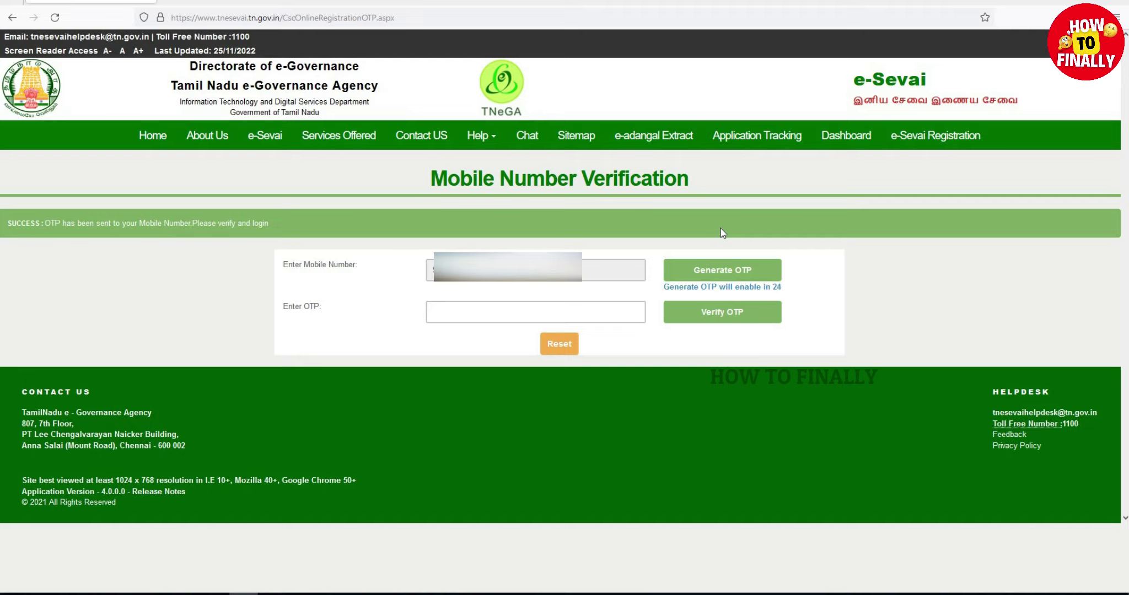
left_click(582, 311)
left_click(719, 319)
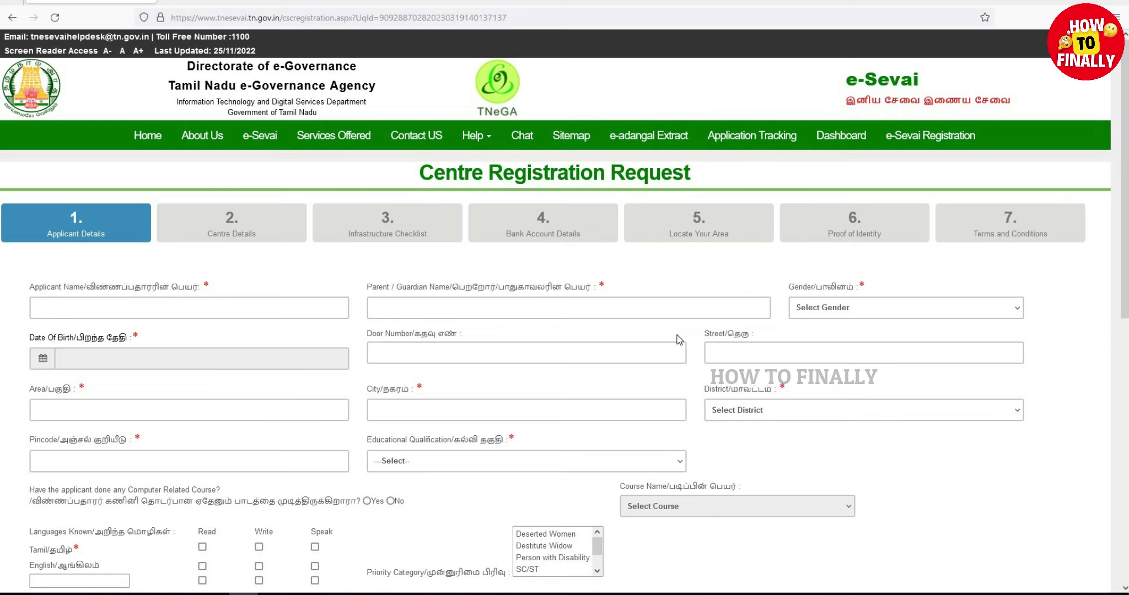
Leave the Applicant Details step as is and advance to step 2, Centre Details
scroll(1092, 538, "down", 1)
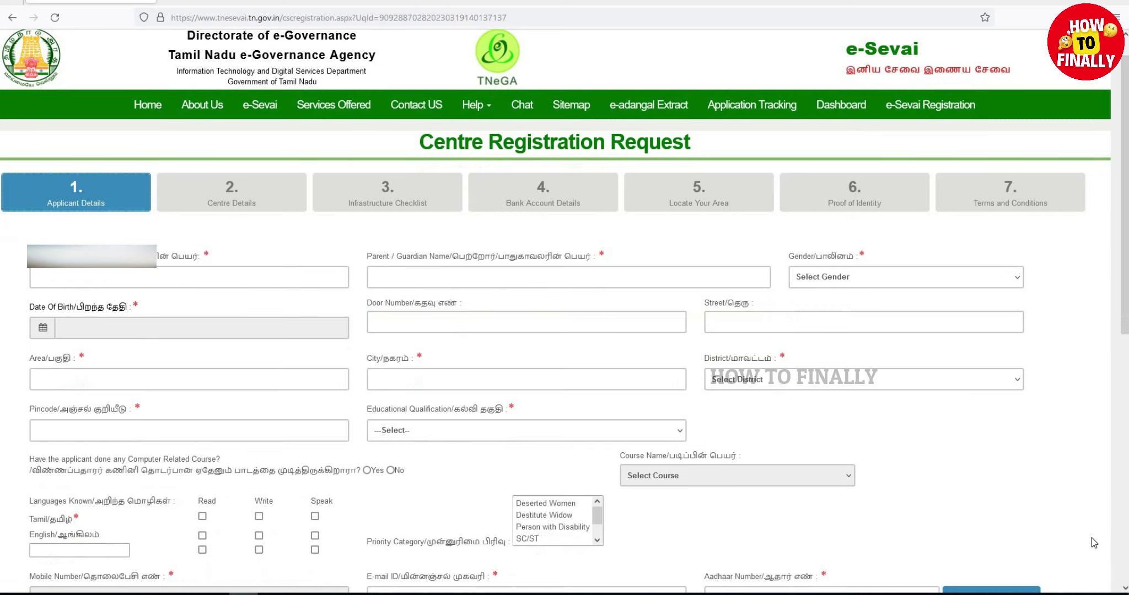
scroll(1094, 543, "down", 5)
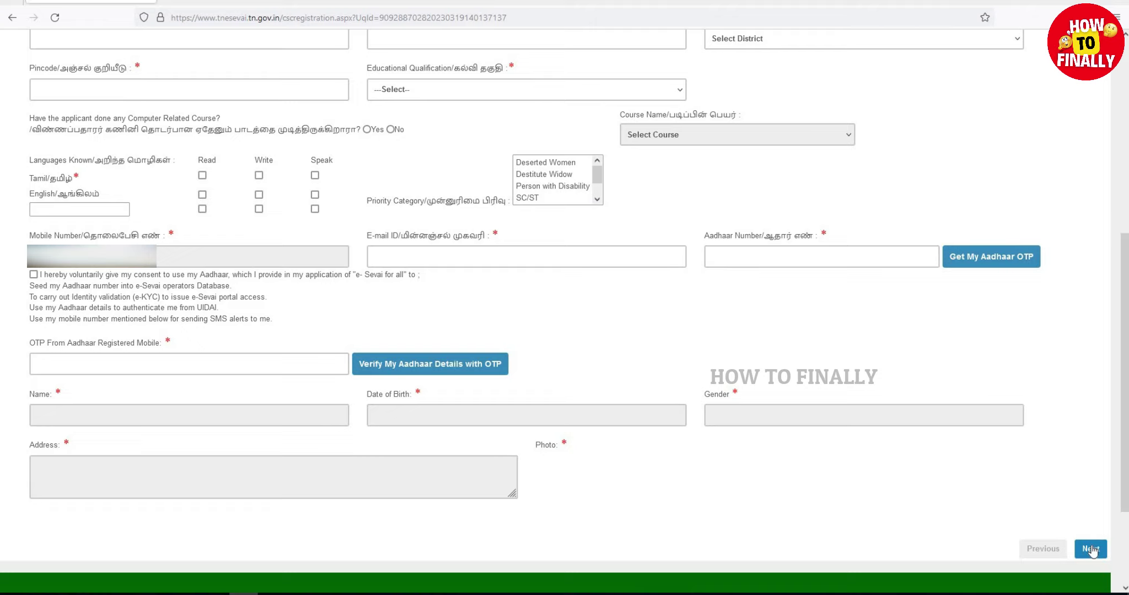
left_click(1090, 549)
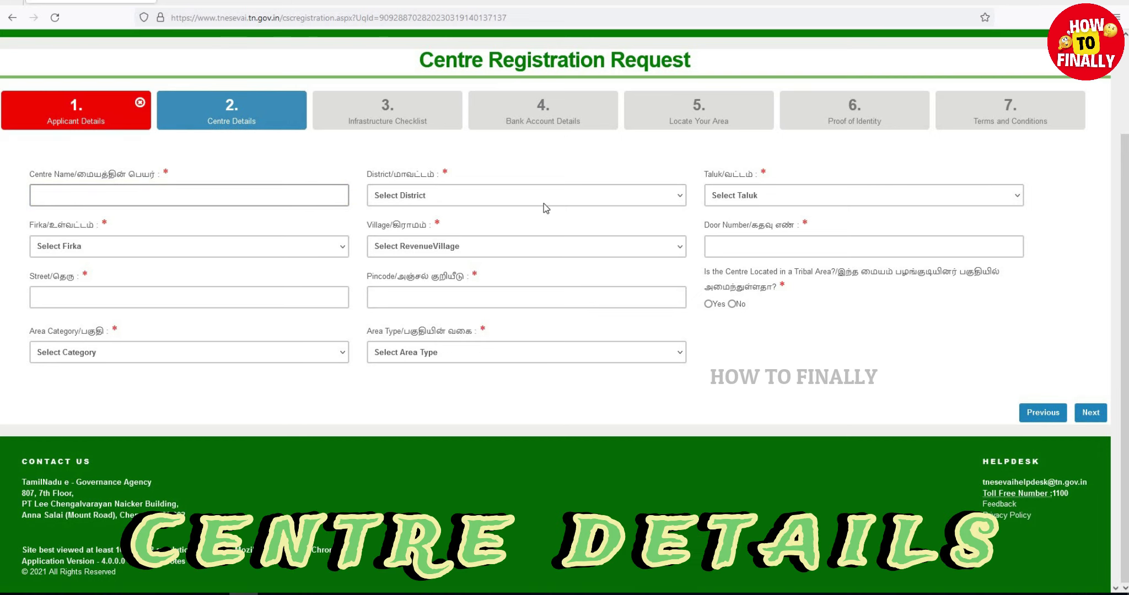
scroll(496, 237, "down", 2)
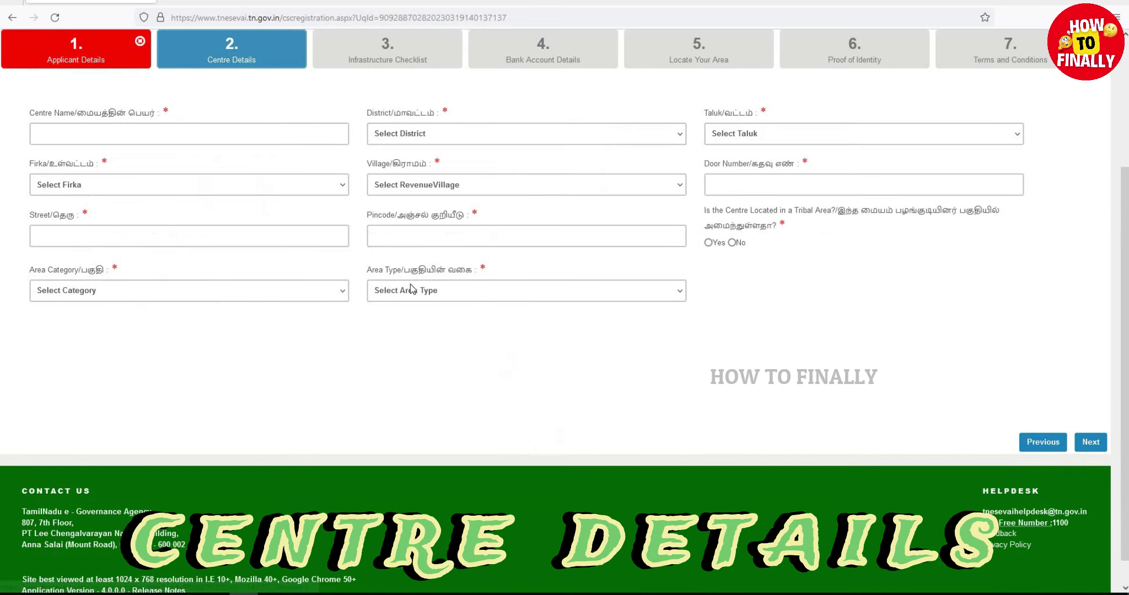
Focus the Centre Name field, then proceed toward step 3, Infrastructure Checklist, with fields empty
scroll(410, 284, "up", 2)
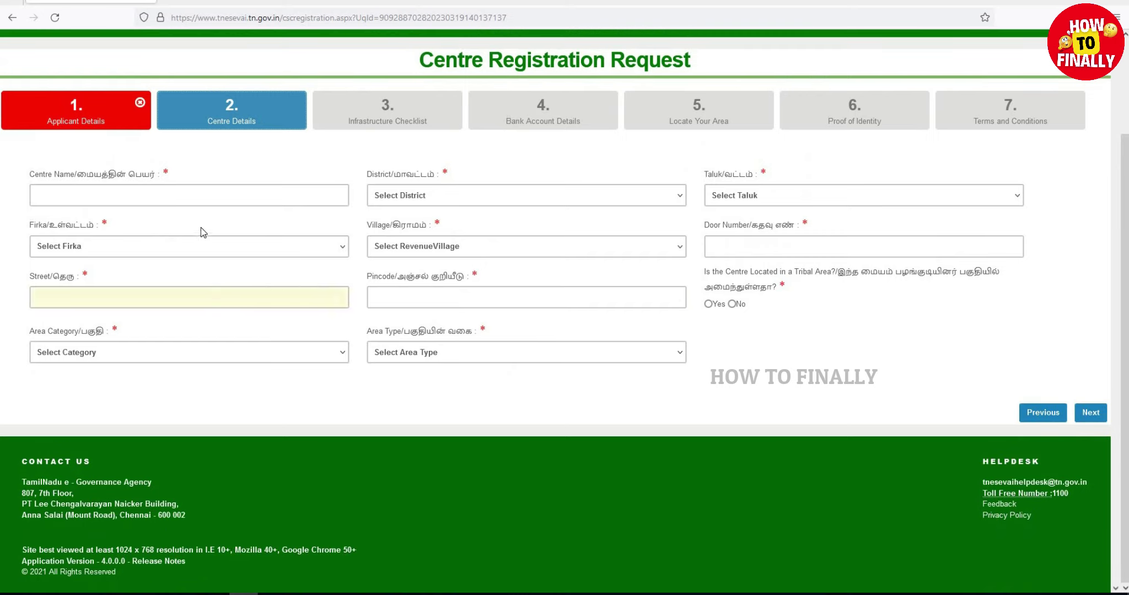
left_click(193, 214)
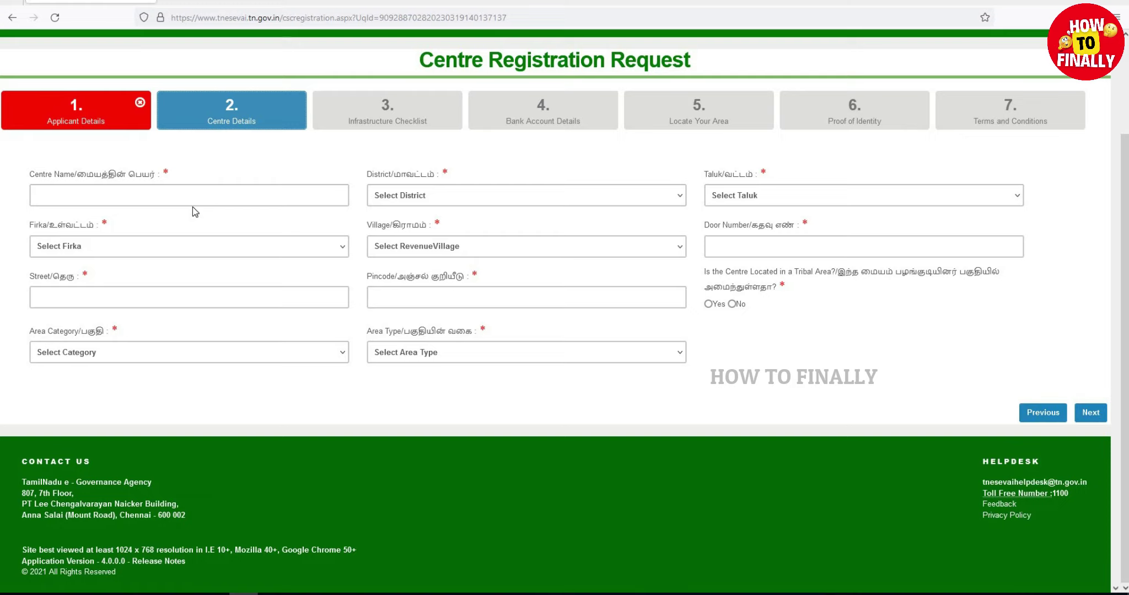
left_click(183, 193)
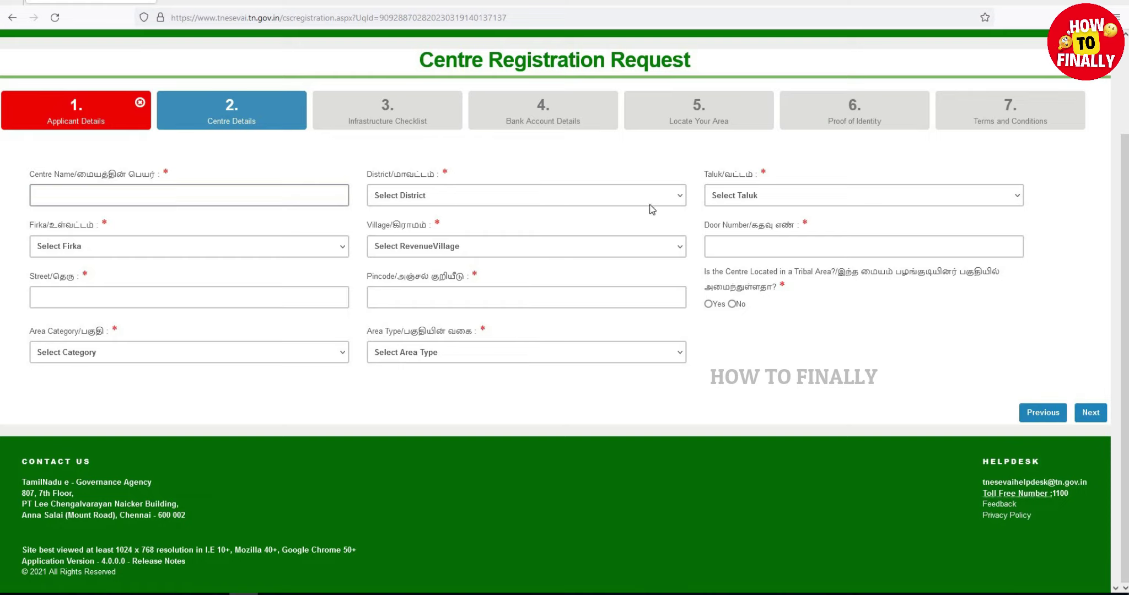
left_click(1094, 414)
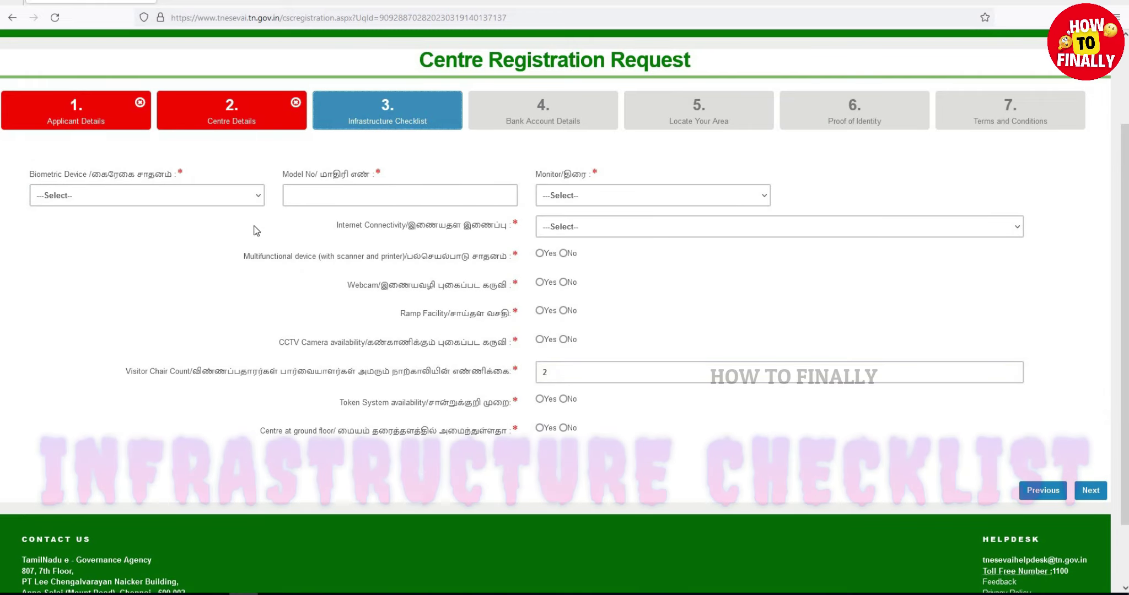
Choose Single Monitor and Broadband internet in the Infrastructure Checklist, then advance to Bank Account Details
left_click(255, 197)
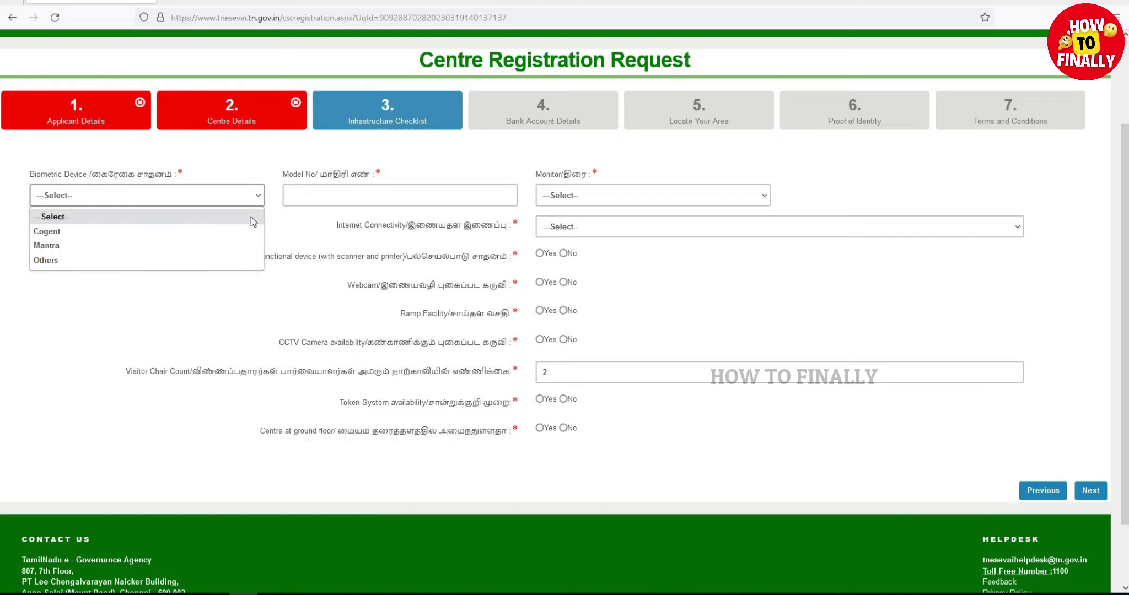
left_click(346, 199)
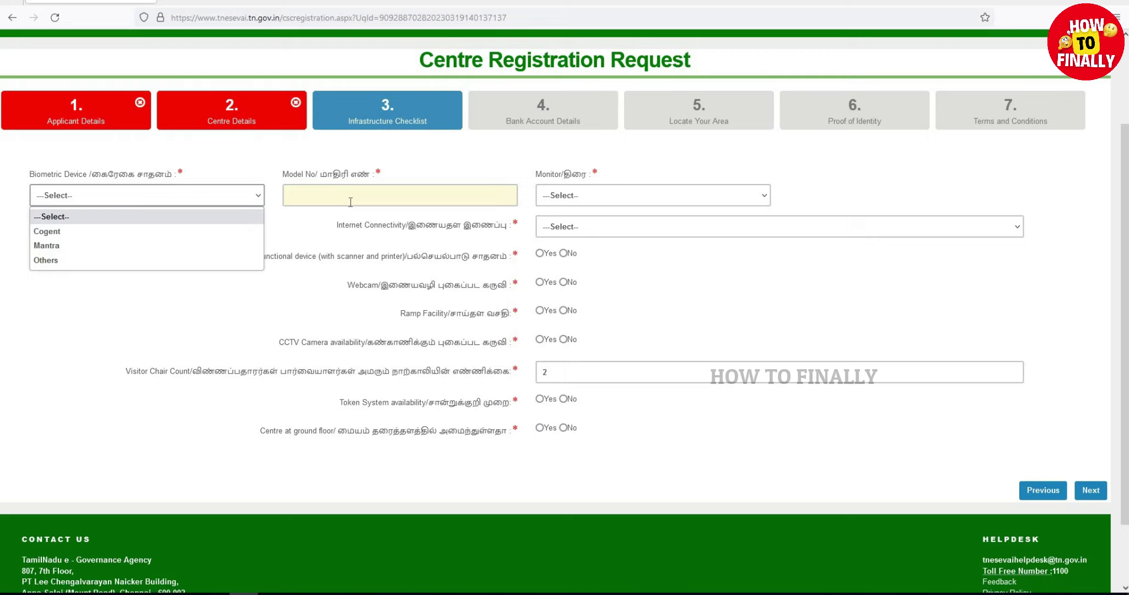
left_click(621, 195)
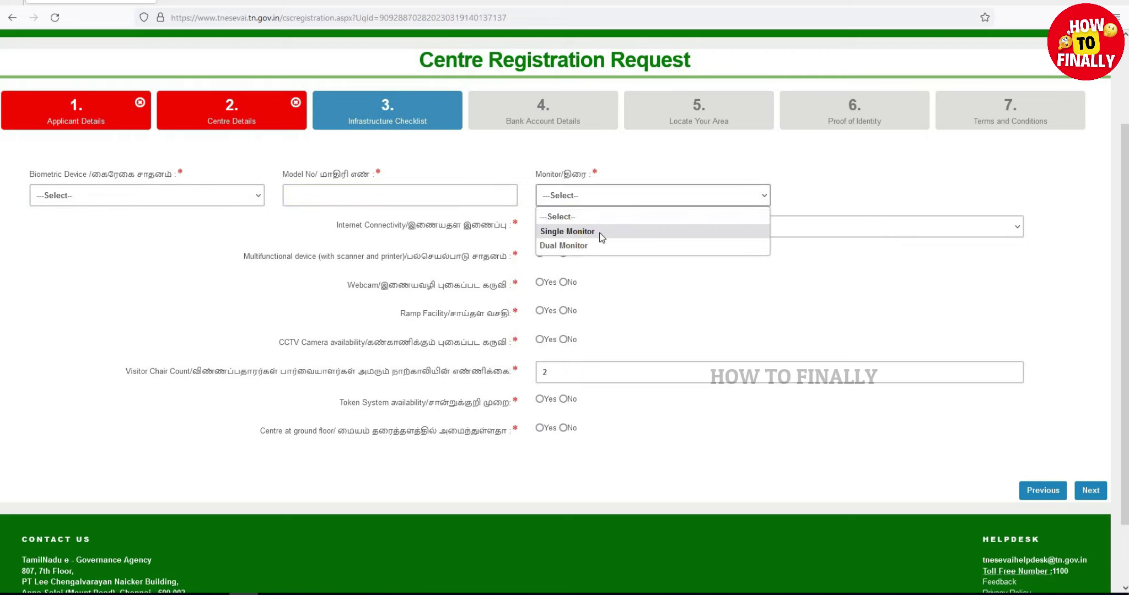
left_click(600, 232)
left_click(601, 236)
left_click(582, 261)
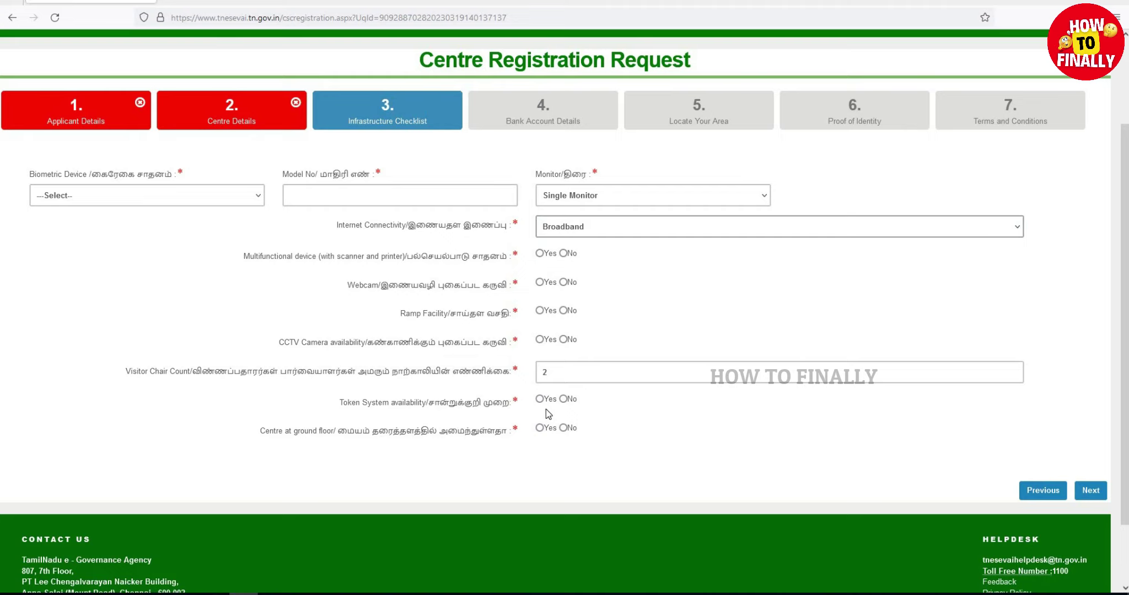
left_click(1090, 491)
scroll(164, 268, "up", 1)
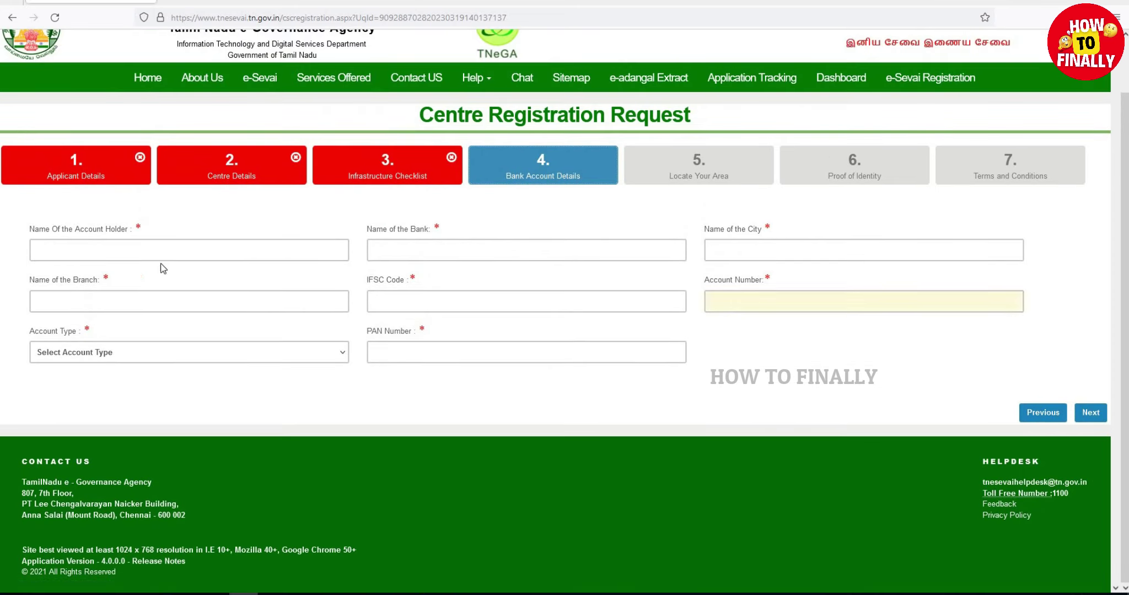
left_click(128, 257)
left_click(662, 309)
left_click(523, 356)
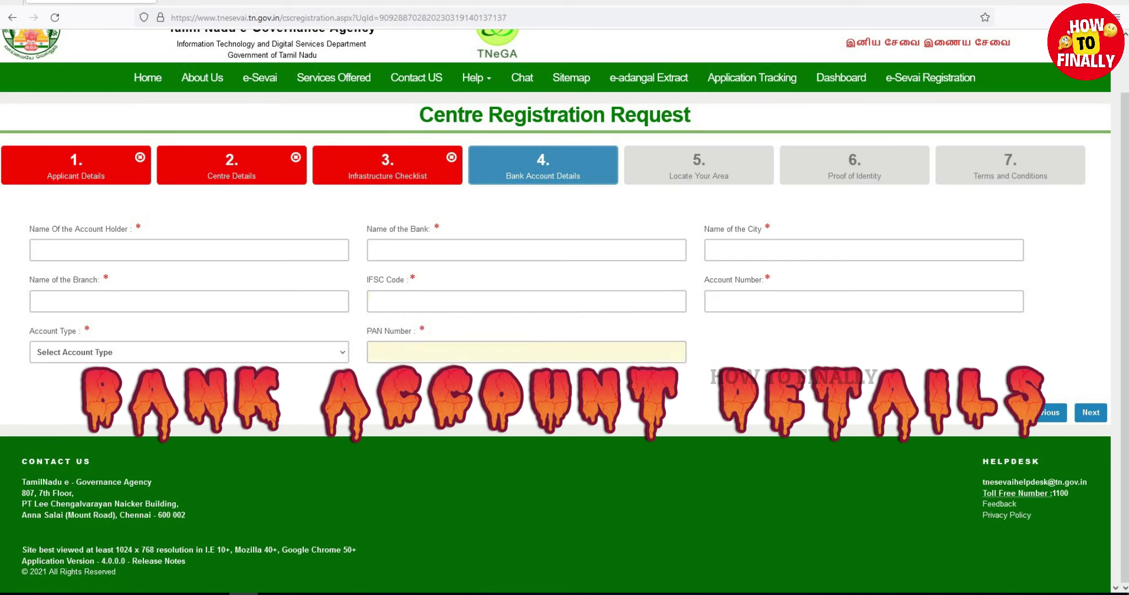
left_click(464, 304)
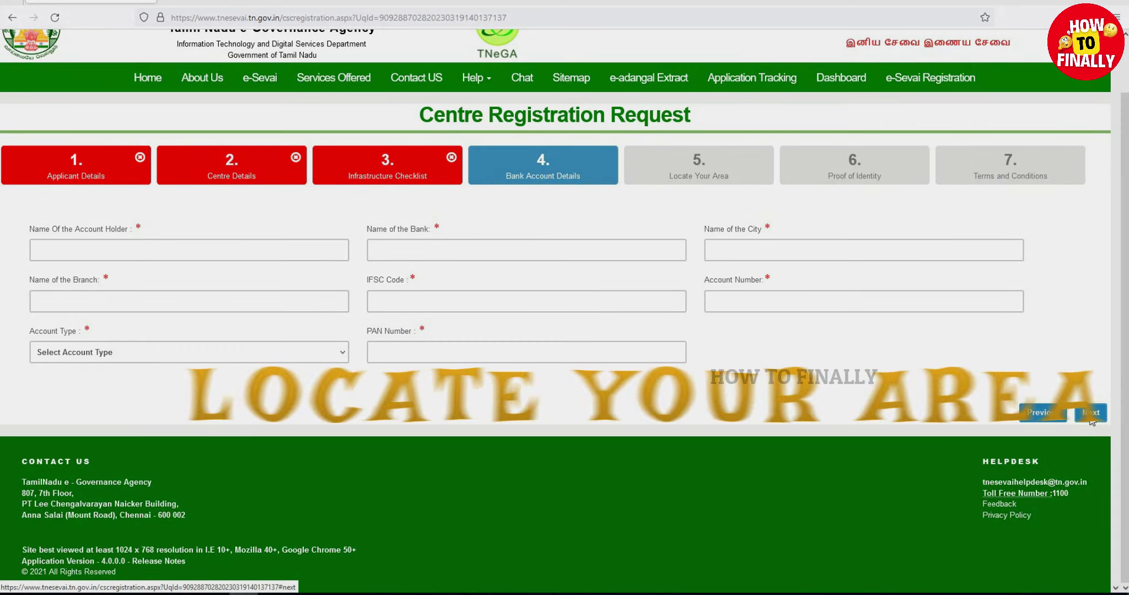
Skip through Bank Account Details and the Locate Your Area map to step 6, Proof of Identity
left_click(1091, 416)
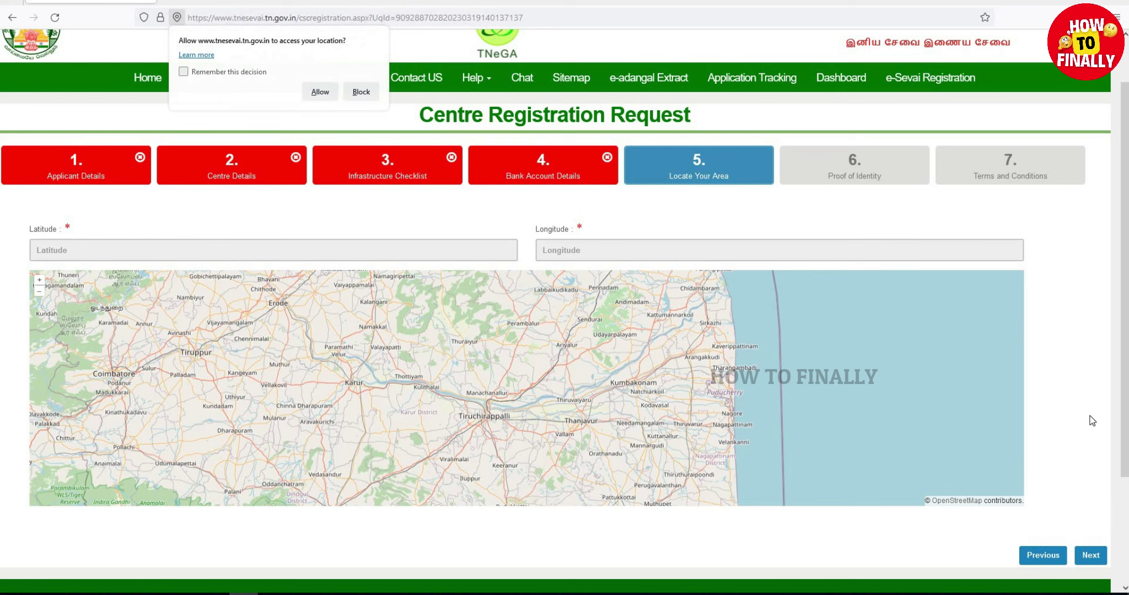
left_click(1095, 555)
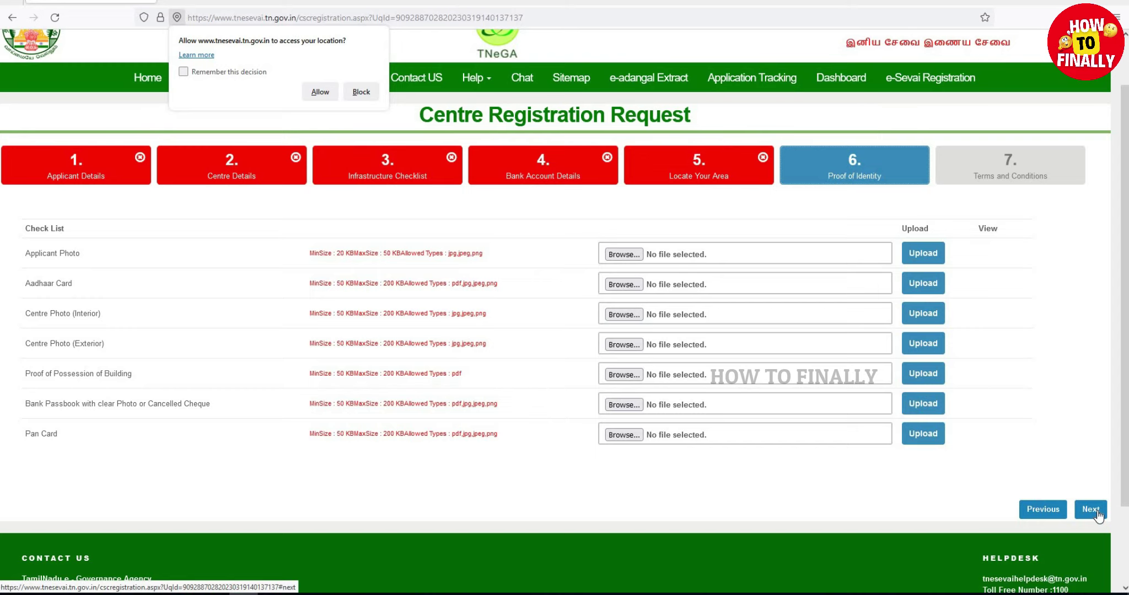
Advance to step 7 Terms and Conditions, tick the Declaration checkbox, and block the location request
left_click(1091, 510)
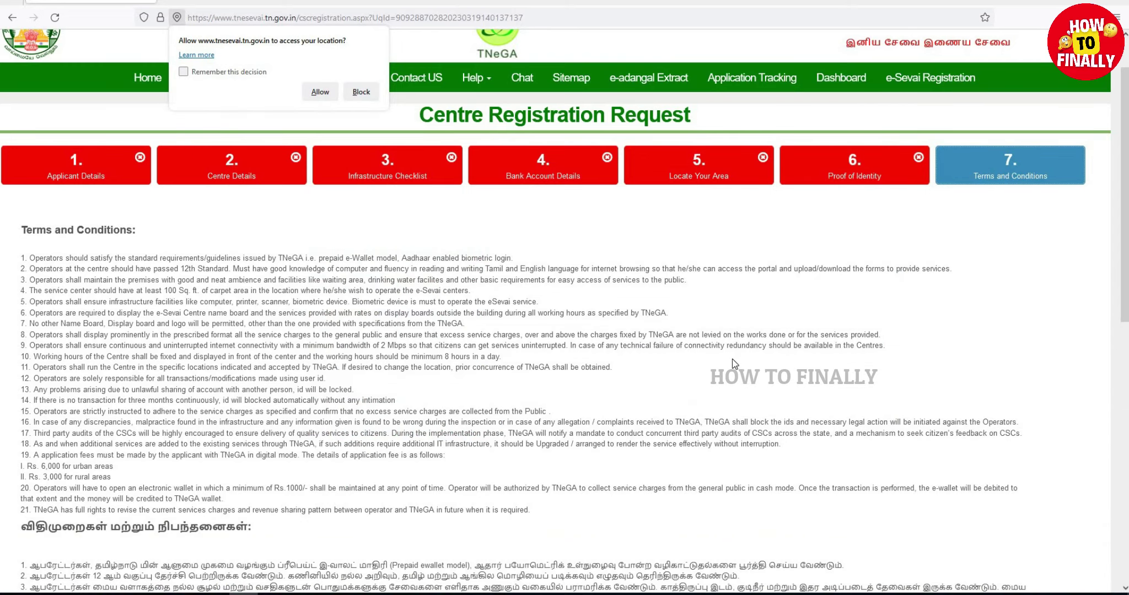
scroll(733, 359, "down", 3)
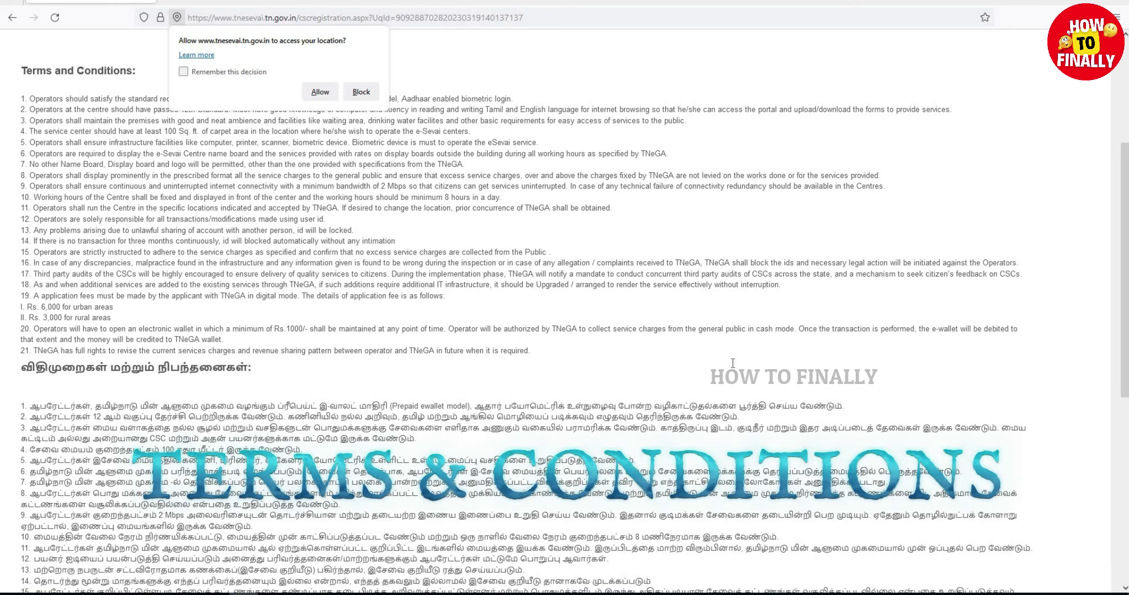
scroll(732, 363, "down", 7)
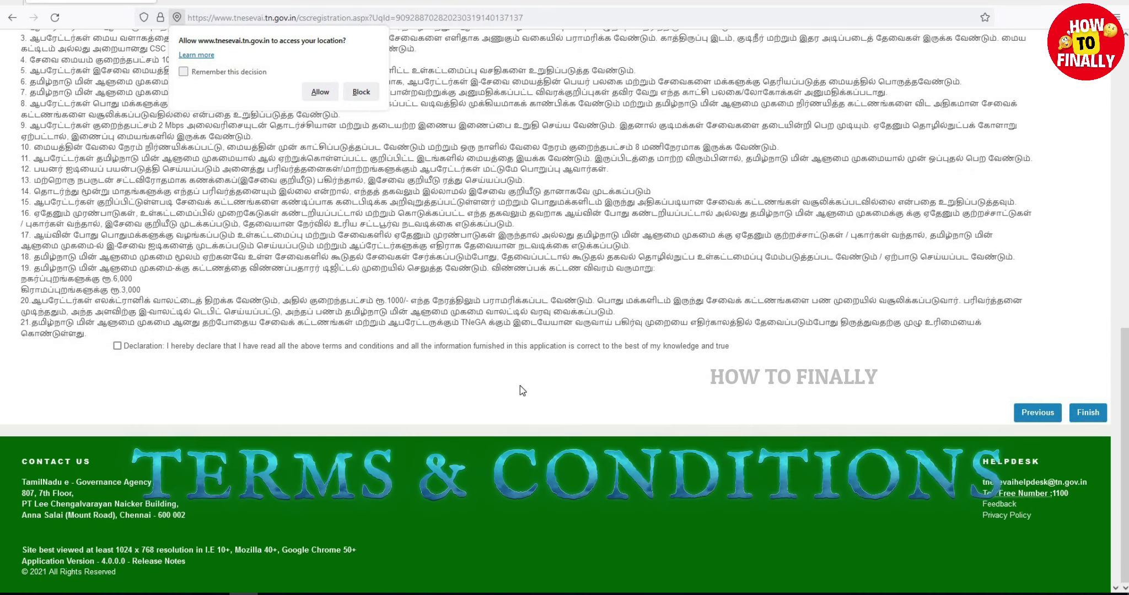
left_click(117, 346)
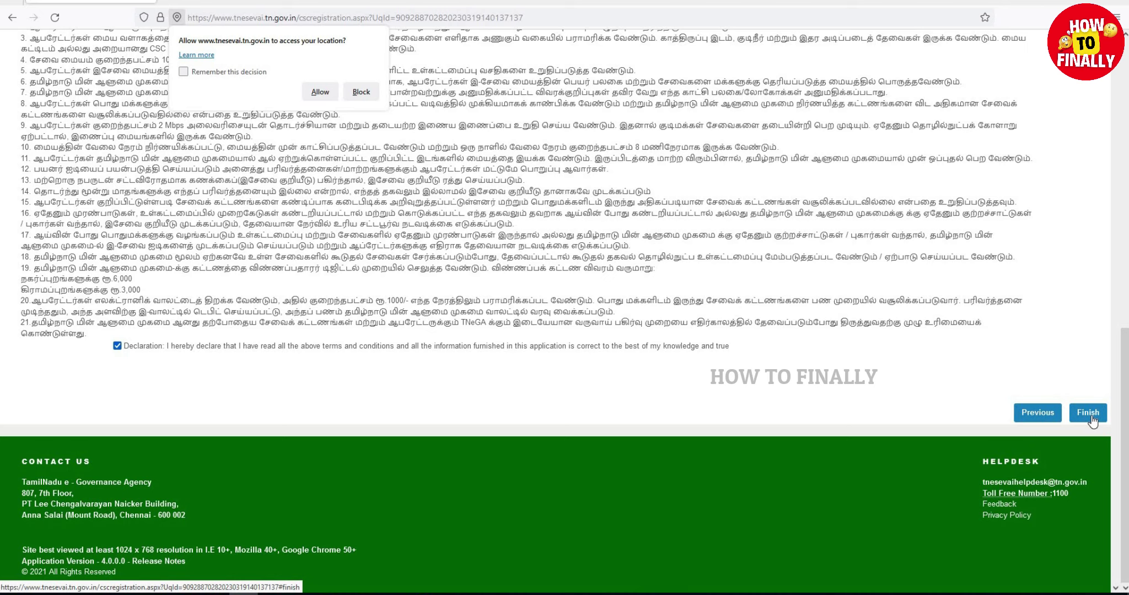
key("Escape")
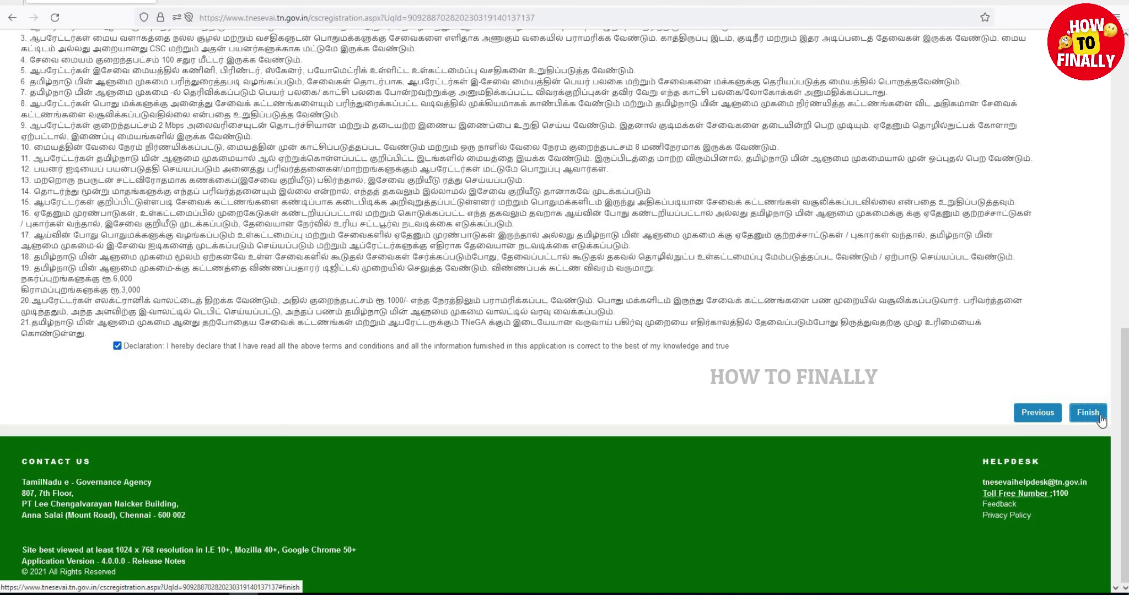